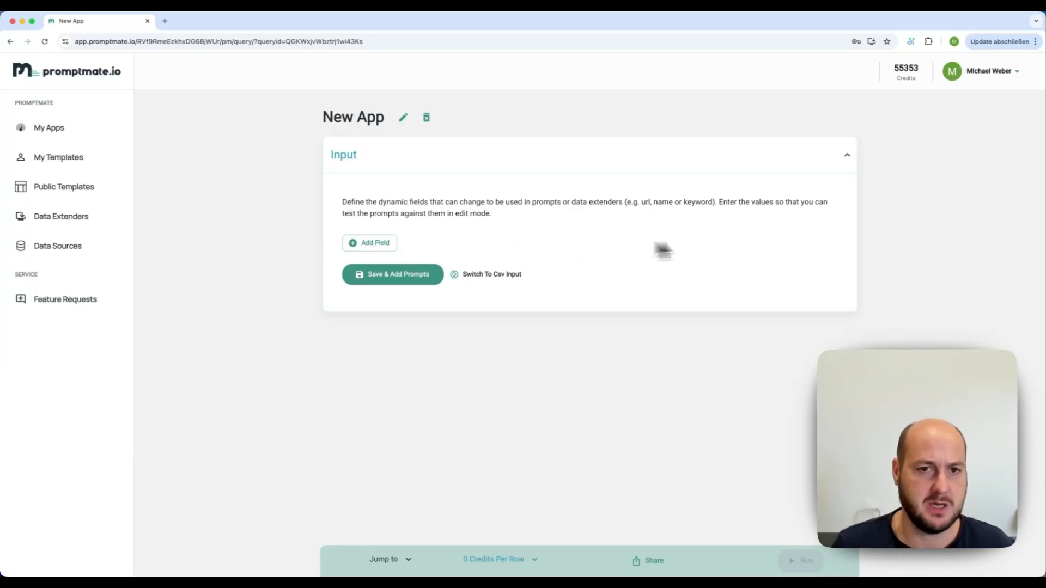
- Start a new required input field named "Question" with the field type Single Line Text
{"action": "left_click", "coordinate": [363, 243]}
{"action": "left_click", "coordinate": [446, 242]}
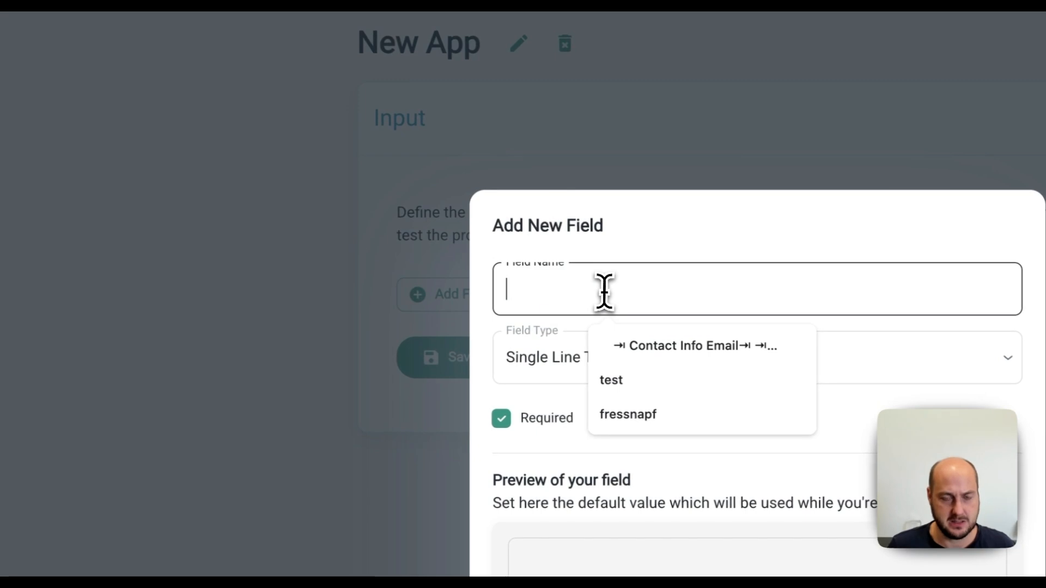
{"action": "type", "text": "Q"}
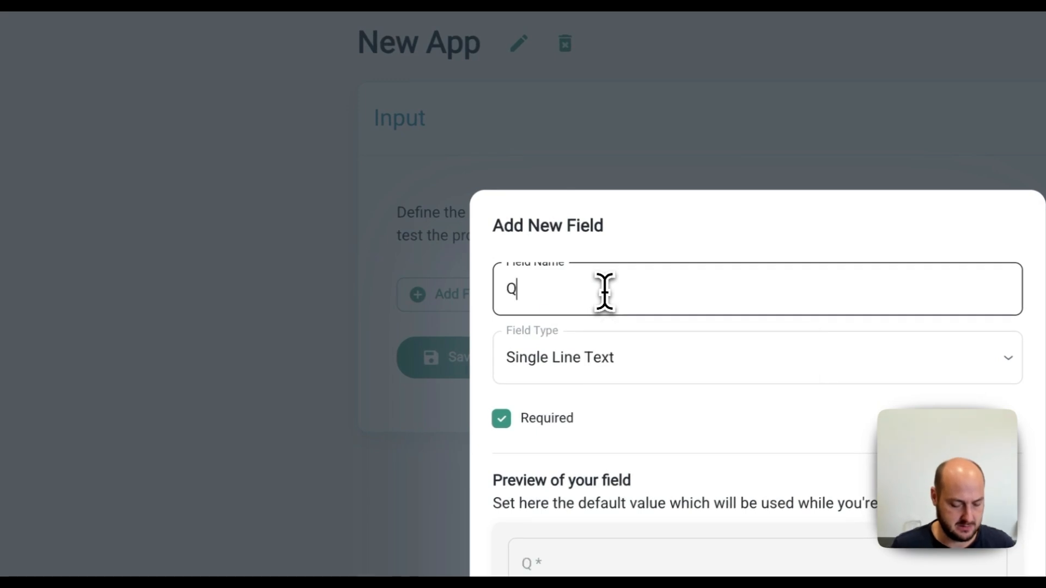
{"action": "type", "text": "uestion"}
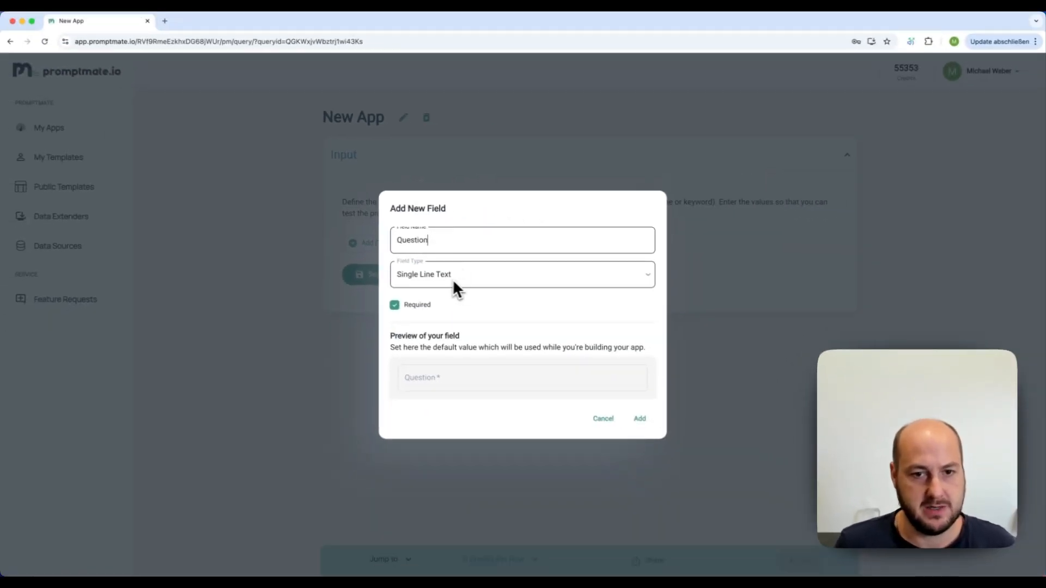
{"action": "left_click", "coordinate": [488, 280]}
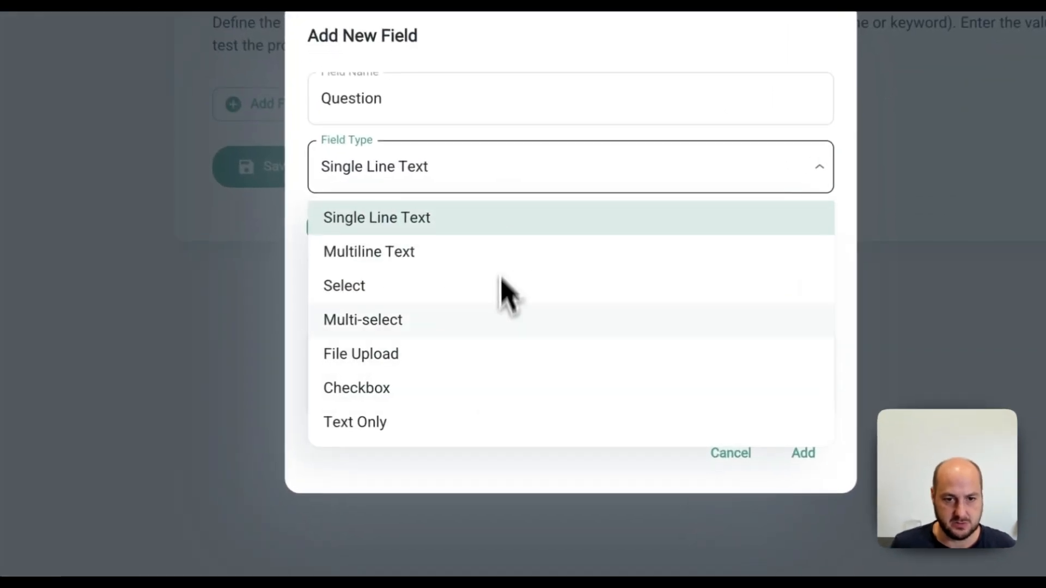
{"action": "left_click", "coordinate": [508, 181]}
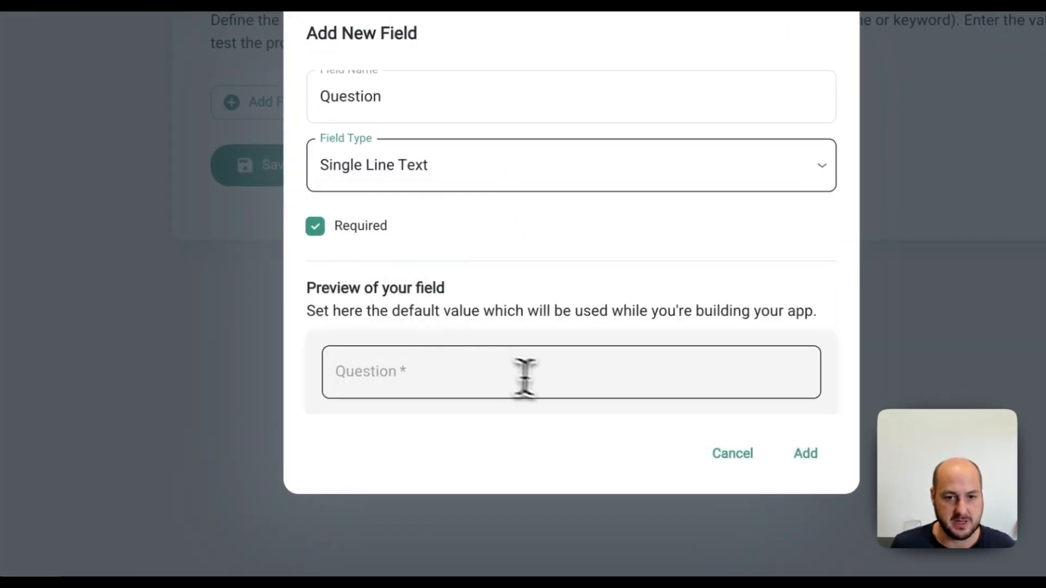
- Set the Question field's default value to "What is the text about?" and add the field to the app
{"action": "left_click", "coordinate": [623, 373]}
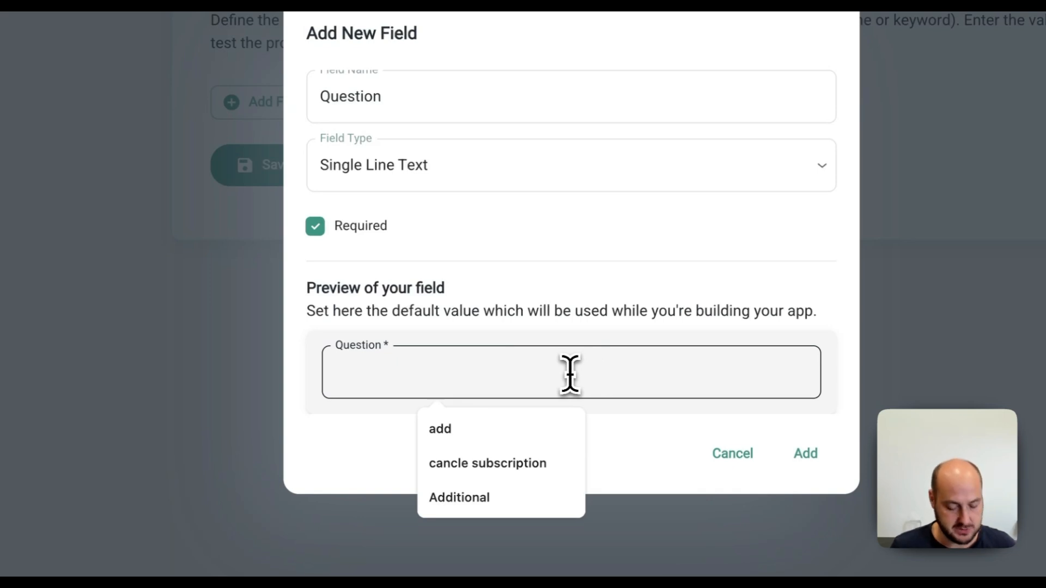
{"action": "type", "text": "What is th"}
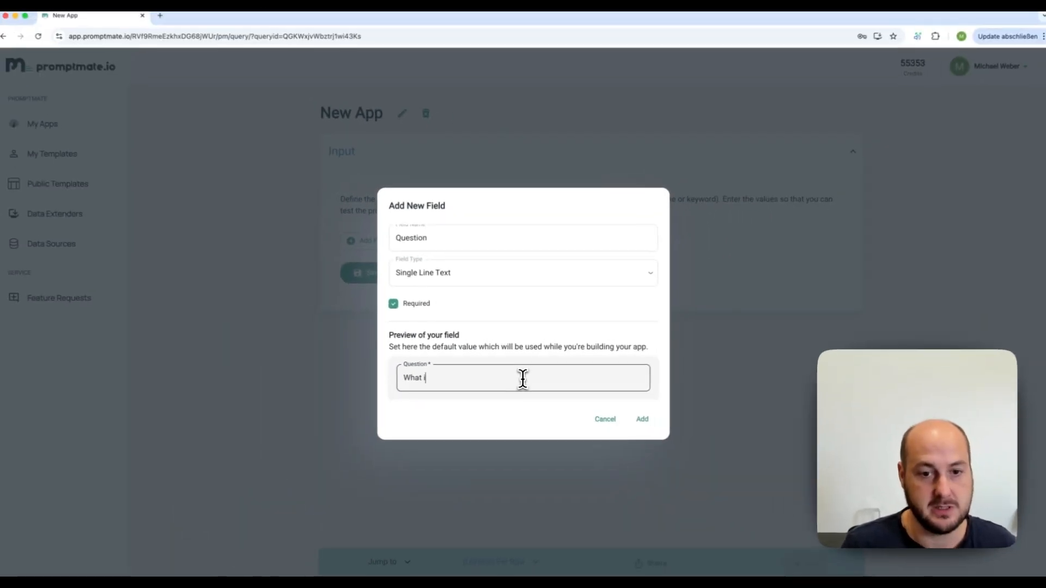
{"action": "type", "text": "e text ab"}
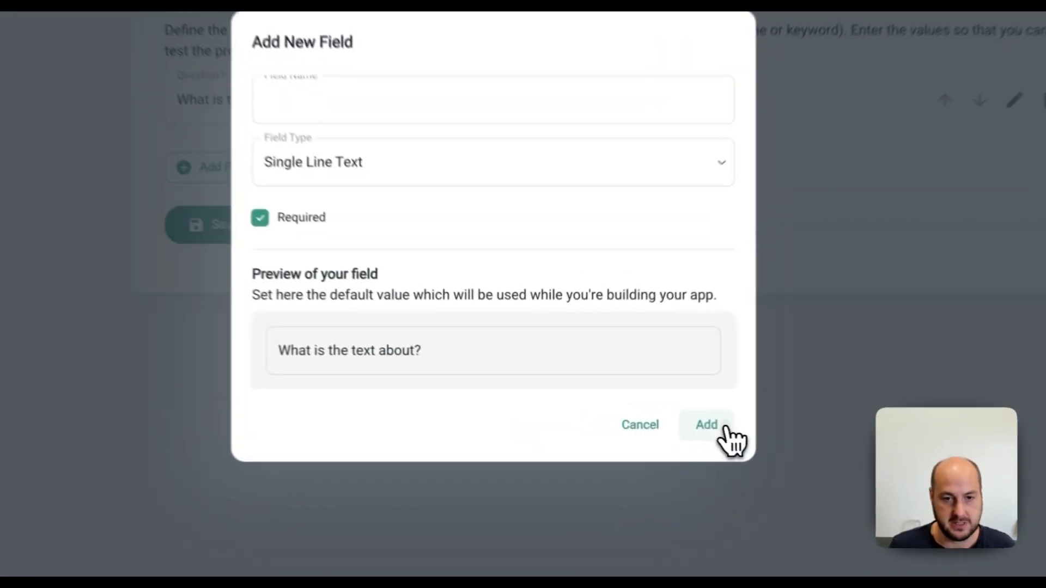
{"action": "left_click", "coordinate": [648, 420]}
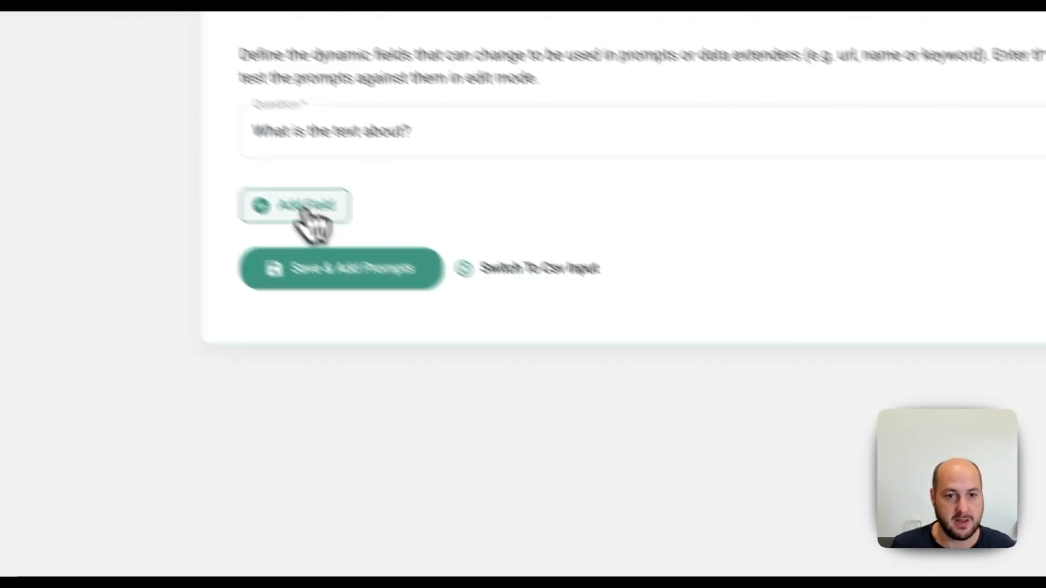
- Start a second input field of type File Upload and name it "PDF File"
{"action": "left_click", "coordinate": [261, 205]}
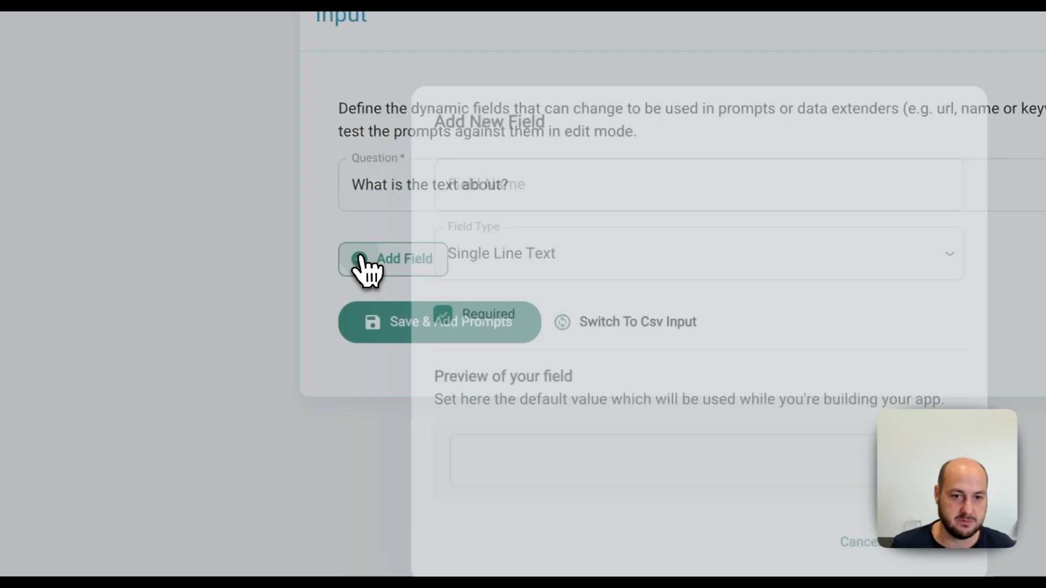
{"action": "left_click", "coordinate": [692, 269]}
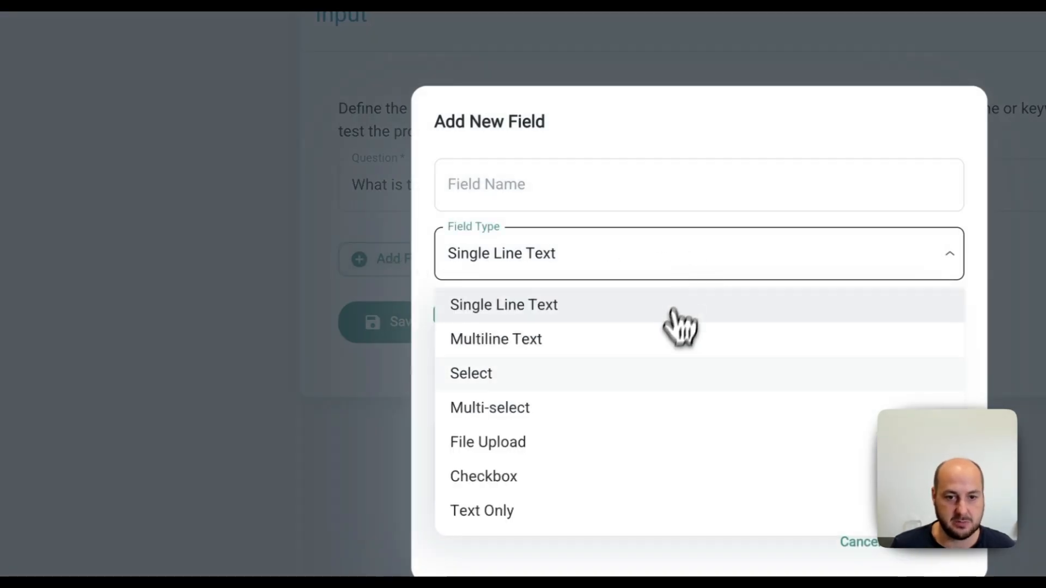
{"action": "left_click", "coordinate": [626, 442]}
{"action": "left_click", "coordinate": [568, 159]}
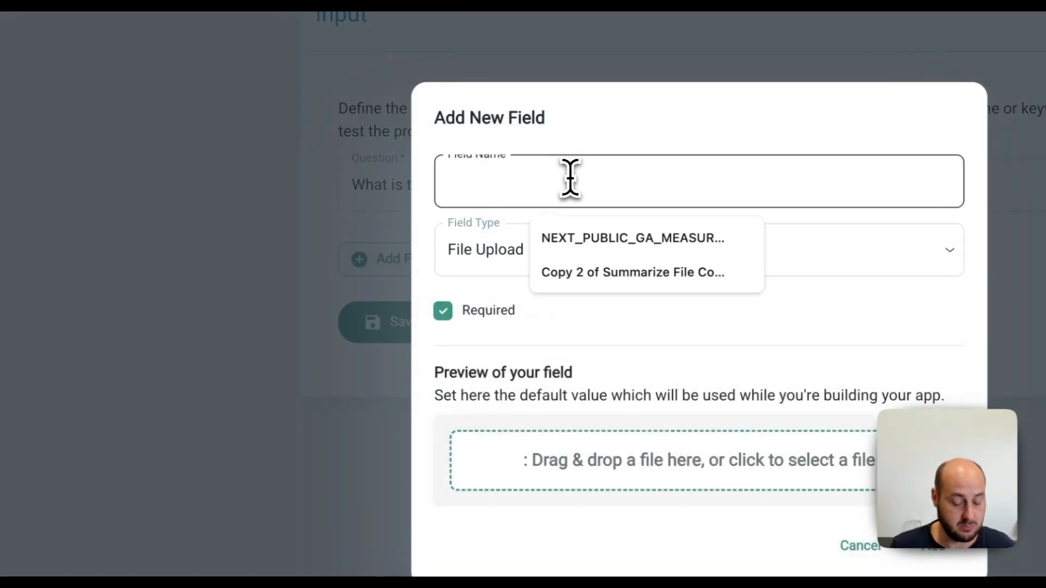
{"action": "type", "text": "PDF"}
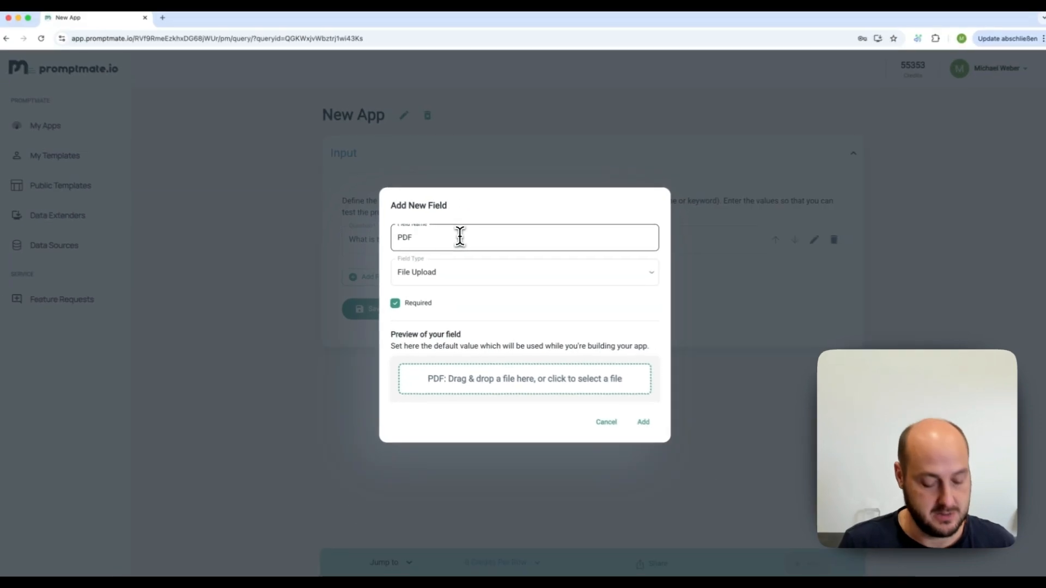
{"action": "type", "text": " File"}
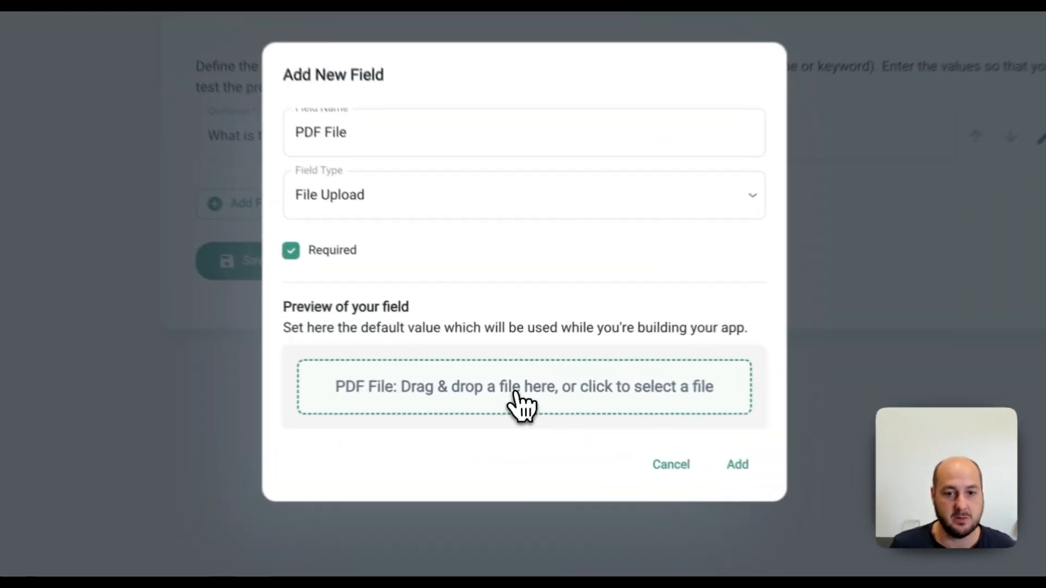
- Select BLA.pdf as the default file for the PDF File field and add the field to the app
{"action": "left_click", "coordinate": [519, 390]}
{"action": "left_click", "coordinate": [417, 241]}
{"action": "double_click", "coordinate": [312, 112]}
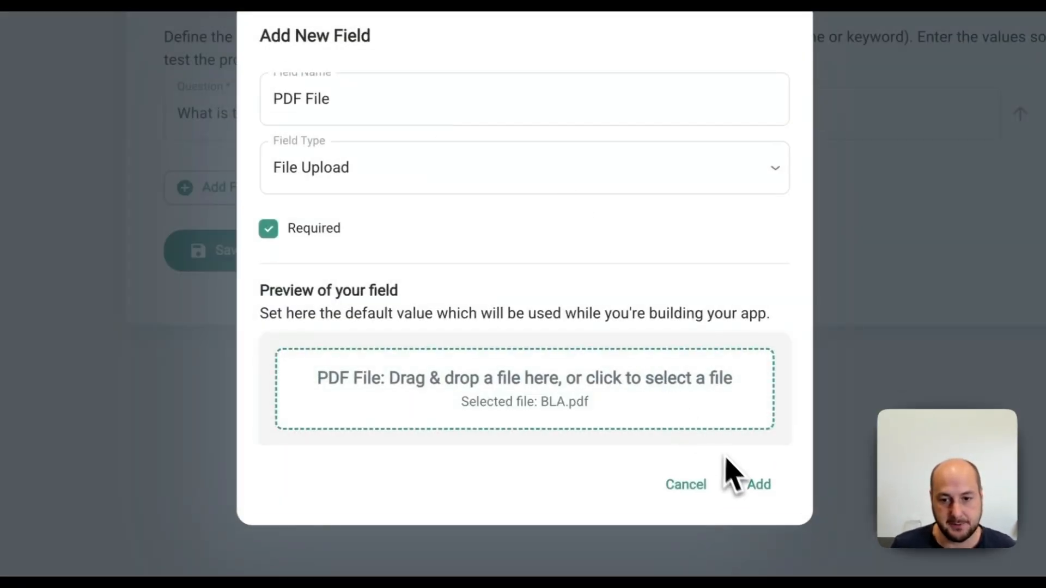
{"action": "left_click", "coordinate": [761, 485]}
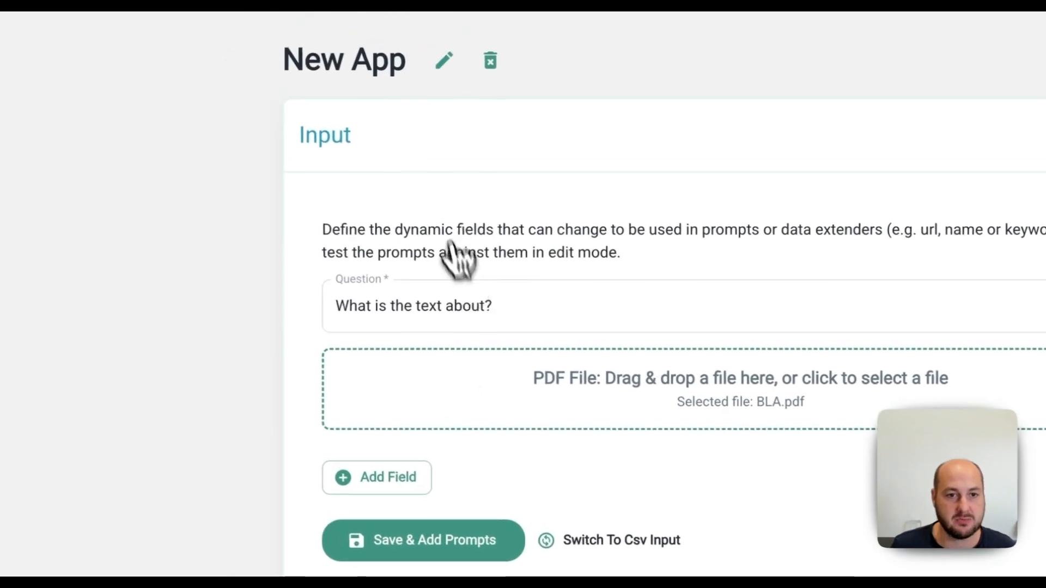
- Save the input fields and start adding a File Reader (e.g. PDF, DOCX) data extender to Prompt 1
{"action": "left_click", "coordinate": [431, 541]}
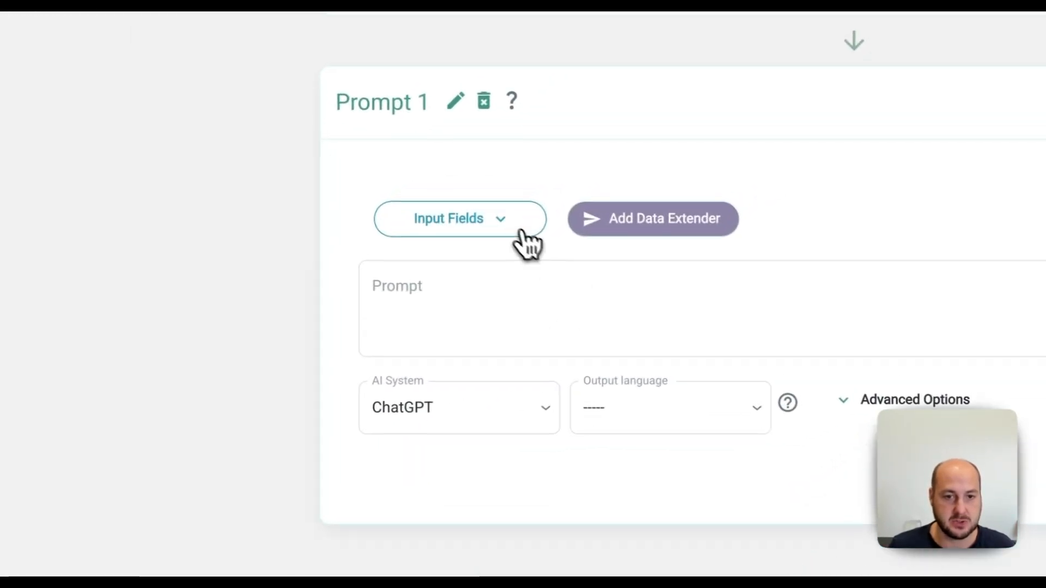
{"action": "left_click", "coordinate": [509, 229]}
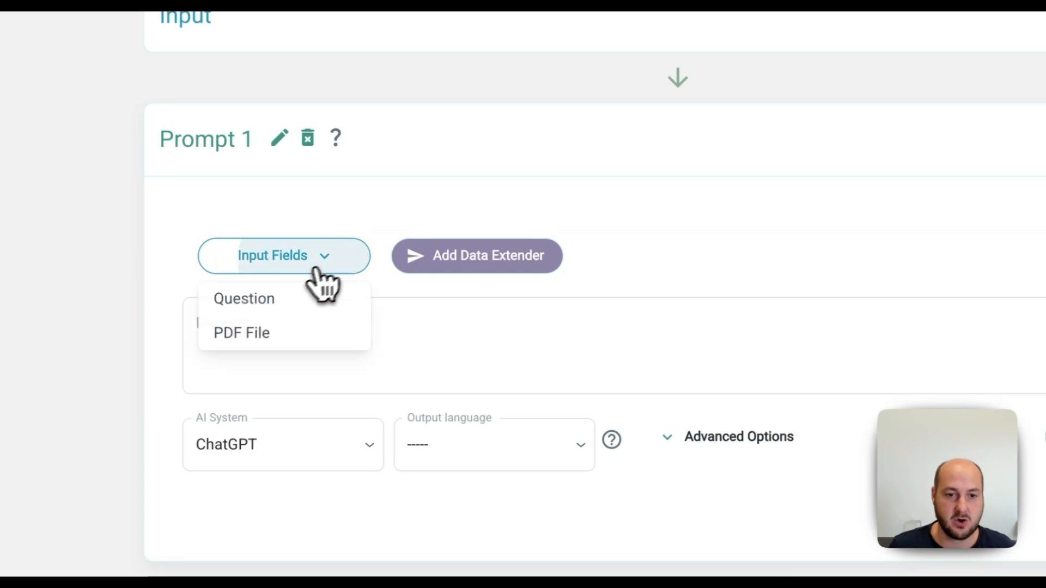
{"action": "left_click", "coordinate": [479, 262]}
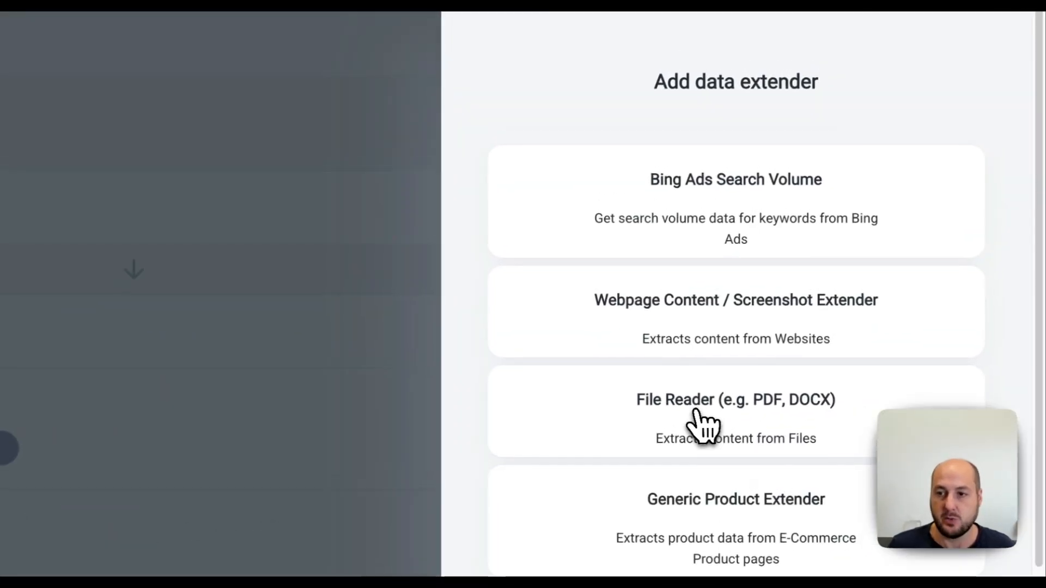
{"action": "left_click", "coordinate": [728, 421]}
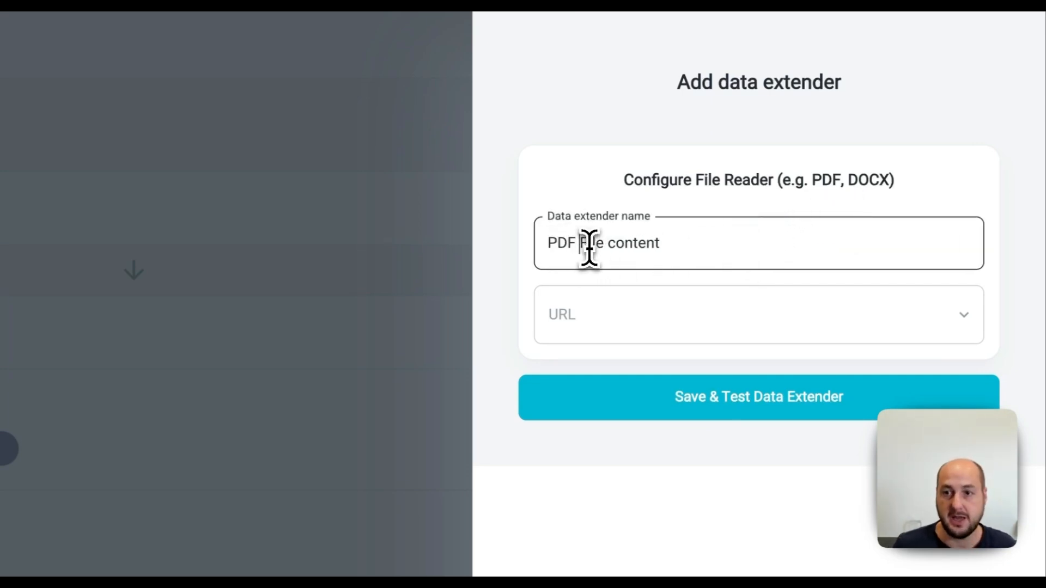
- Set the URL of the "PDF File content" data extender to the PDF File input field, and save and test it
{"action": "scroll", "coordinate": [589, 248], "scroll_direction": "down", "scroll_amount": 2}
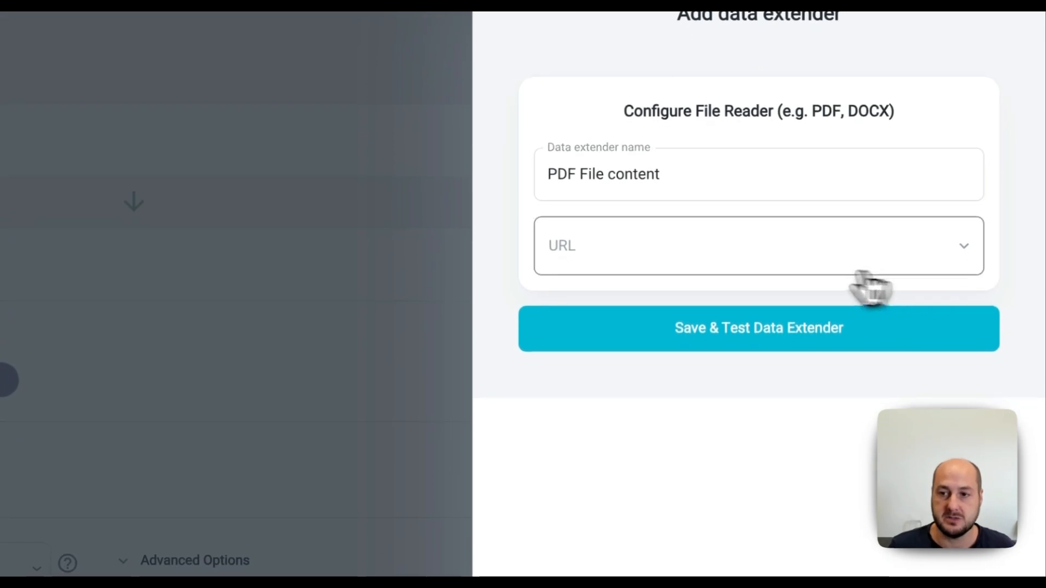
{"action": "left_click", "coordinate": [669, 272]}
{"action": "mouse_move", "coordinate": [654, 262]}
{"action": "left_click", "coordinate": [799, 278]}
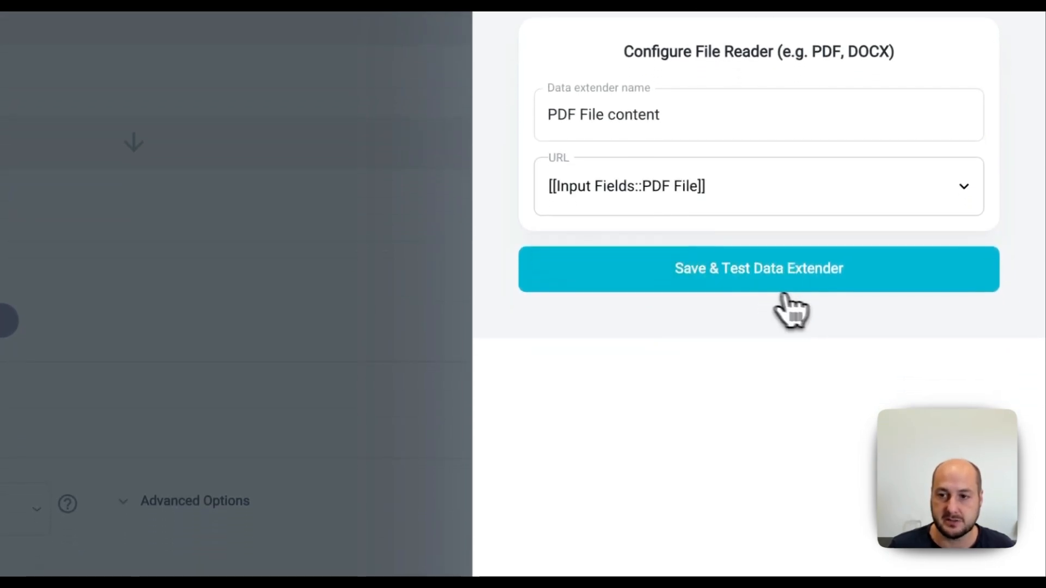
{"action": "left_click", "coordinate": [778, 288]}
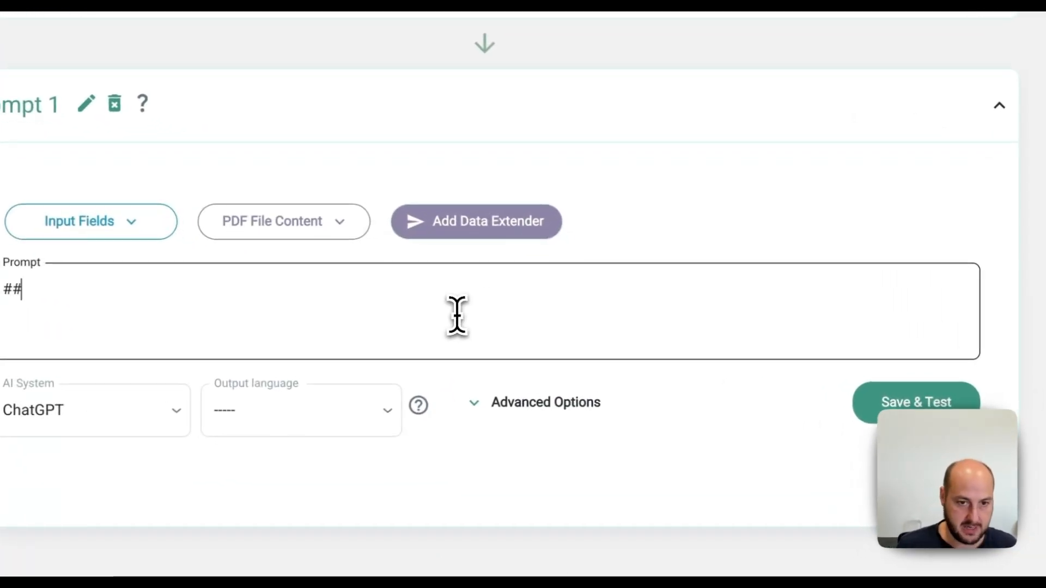
- Begin Prompt 1 with the heading "### Content ###" and insert the PDF File content file_content placeholder below it
{"action": "type", "text": "# Content "}
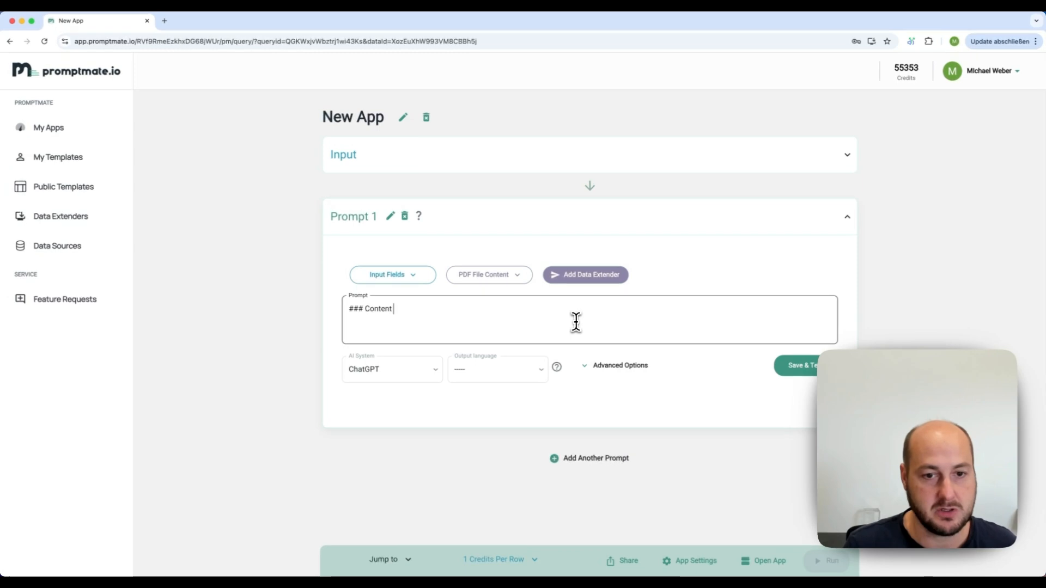
{"action": "type", "text": "ä"}
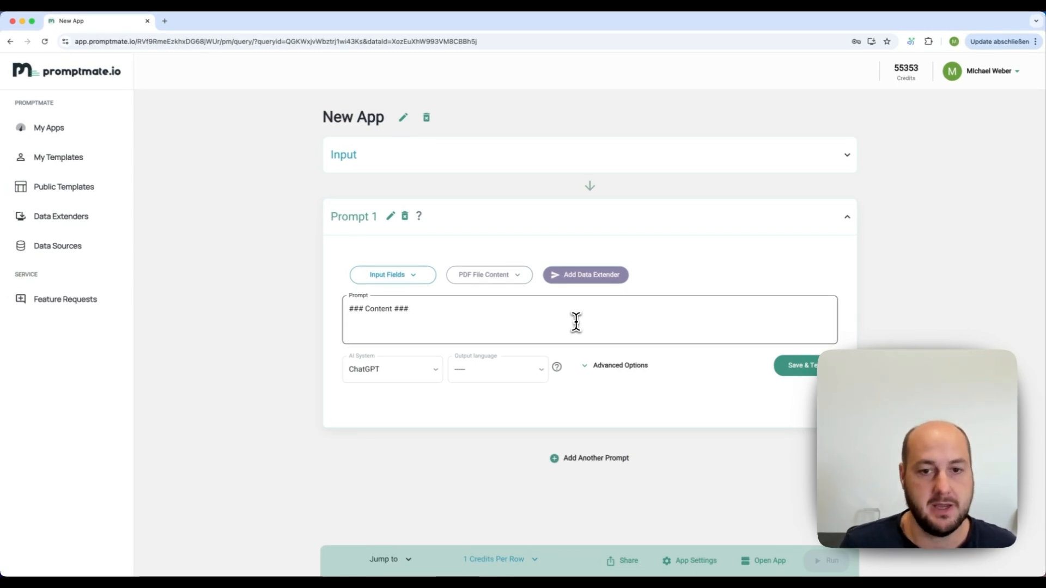
{"action": "key", "text": "Return"}
{"action": "left_click", "coordinate": [501, 280]}
{"action": "left_click", "coordinate": [481, 315]}
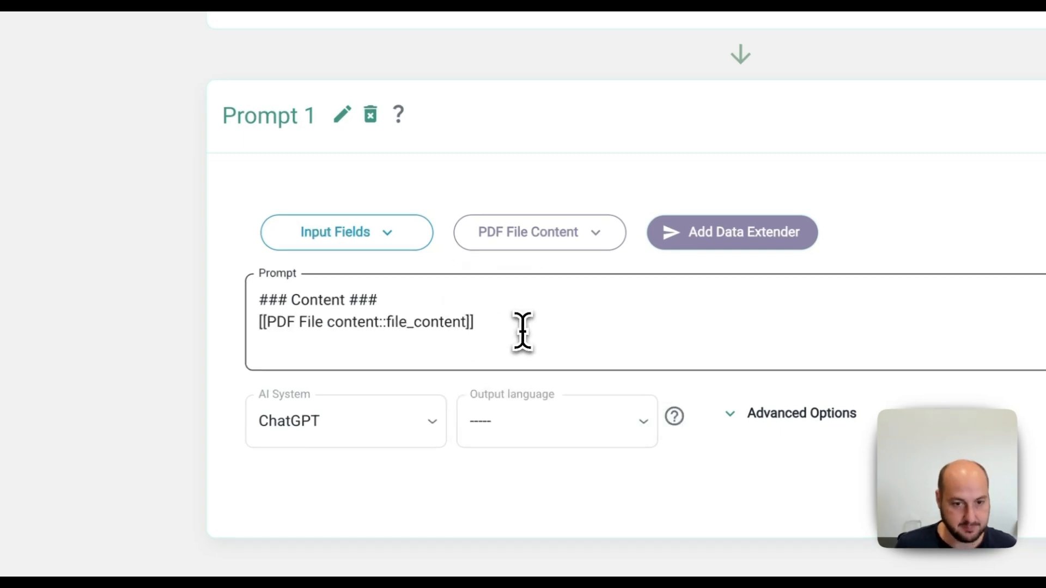
- Close the content block with "###" and add the instruction "Answer the following question based on the content:" after a blank line
{"action": "key", "text": "Return"}
{"action": "type", "text": "###"}
{"action": "key", "text": "Return"}
{"action": "key", "text": "Return"}
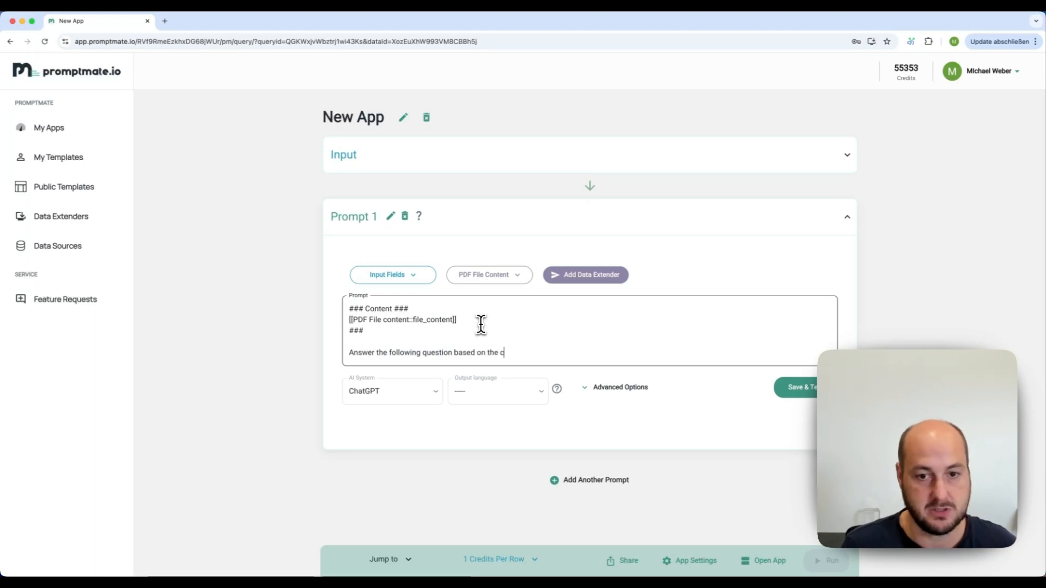
{"action": "type", "text": ":"}
{"action": "key", "text": "Return"}
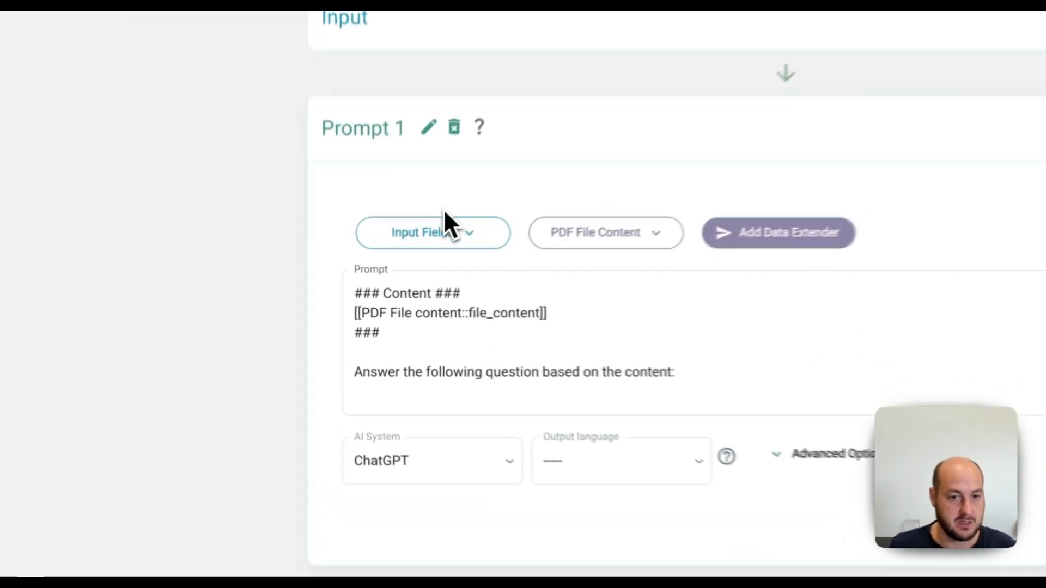
- Insert the Question input field below the instruction, and save and test the prompt with ChatGPT
{"action": "left_click", "coordinate": [397, 276]}
{"action": "left_click", "coordinate": [386, 295]}
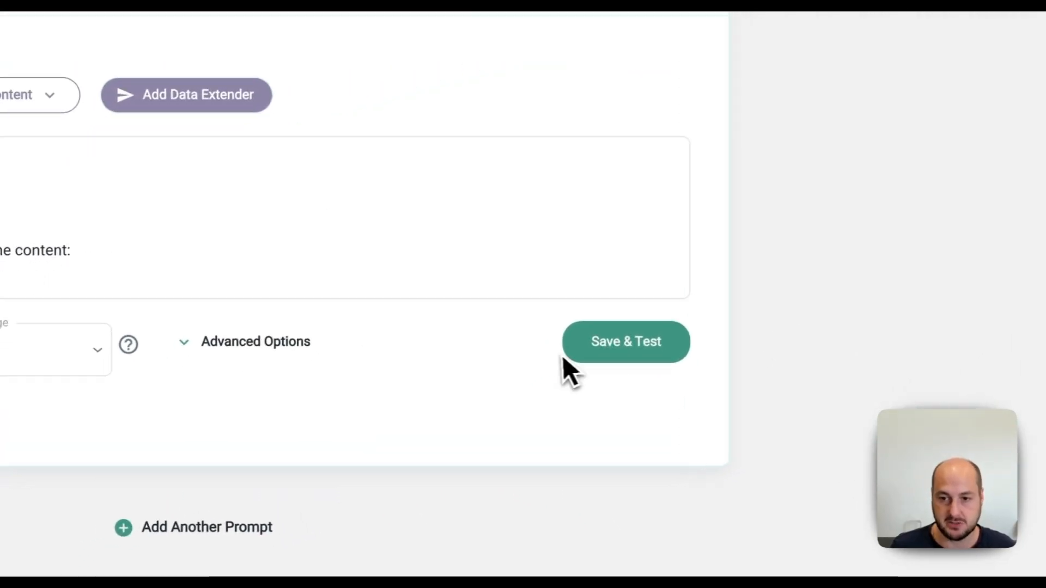
{"action": "left_click", "coordinate": [652, 343]}
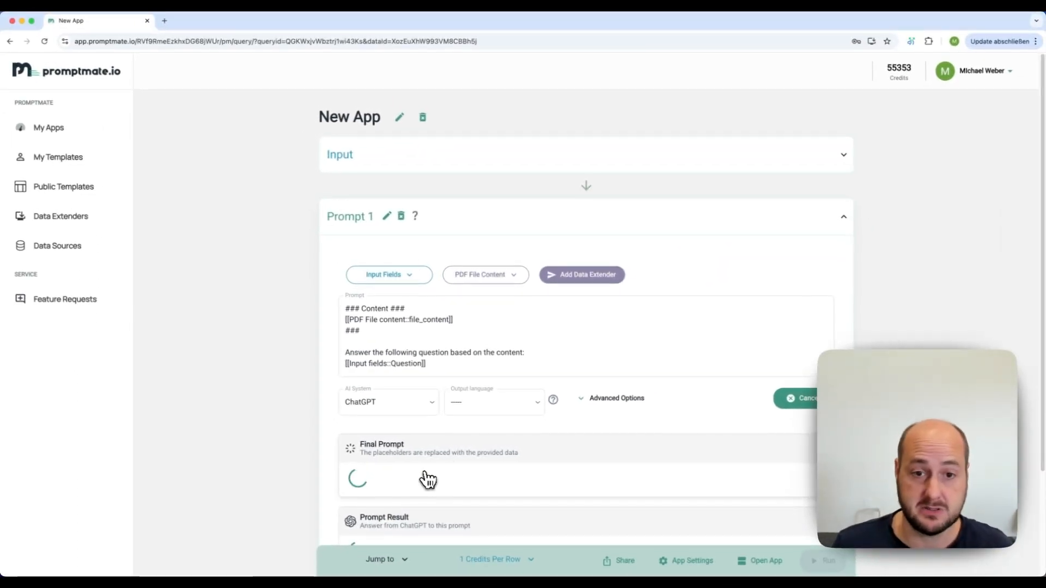
- Review the full final prompt with the extracted PDF text and read ChatGPT's answer in the prompt result
{"action": "scroll", "coordinate": [602, 427], "scroll_direction": "down", "scroll_amount": 3}
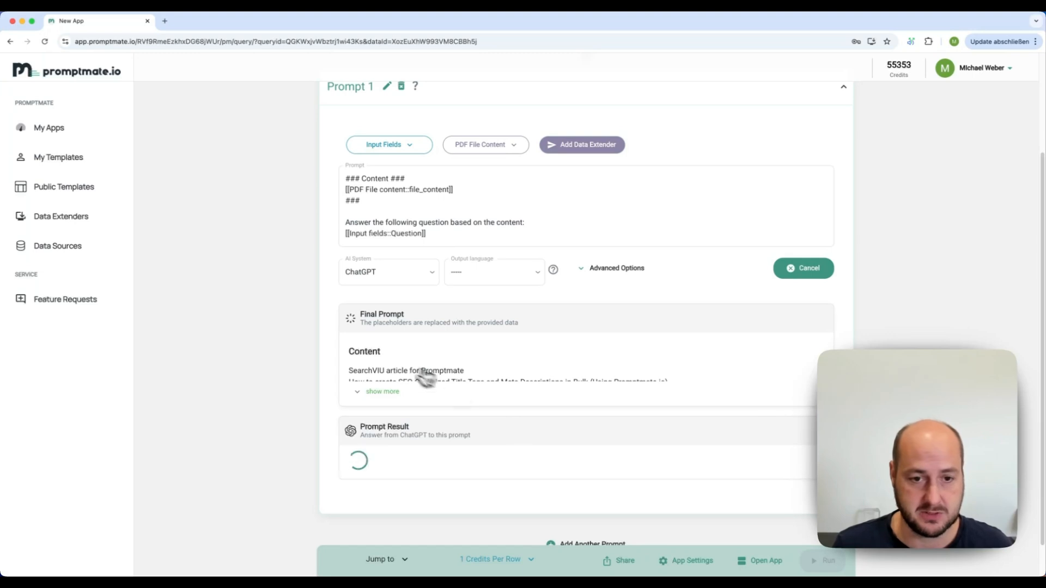
{"action": "left_click", "coordinate": [388, 396]}
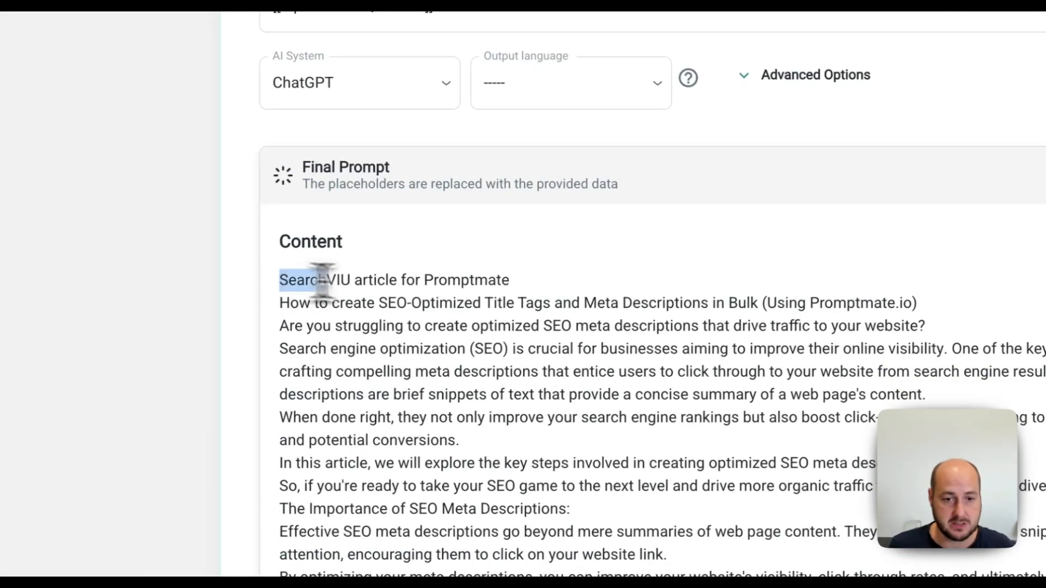
{"action": "left_click_drag", "start_coordinate": [322, 280], "coordinate": [530, 434]}
{"action": "scroll", "coordinate": [530, 427], "scroll_direction": "down", "scroll_amount": 15}
{"action": "scroll", "coordinate": [528, 415], "scroll_direction": "down", "scroll_amount": 8}
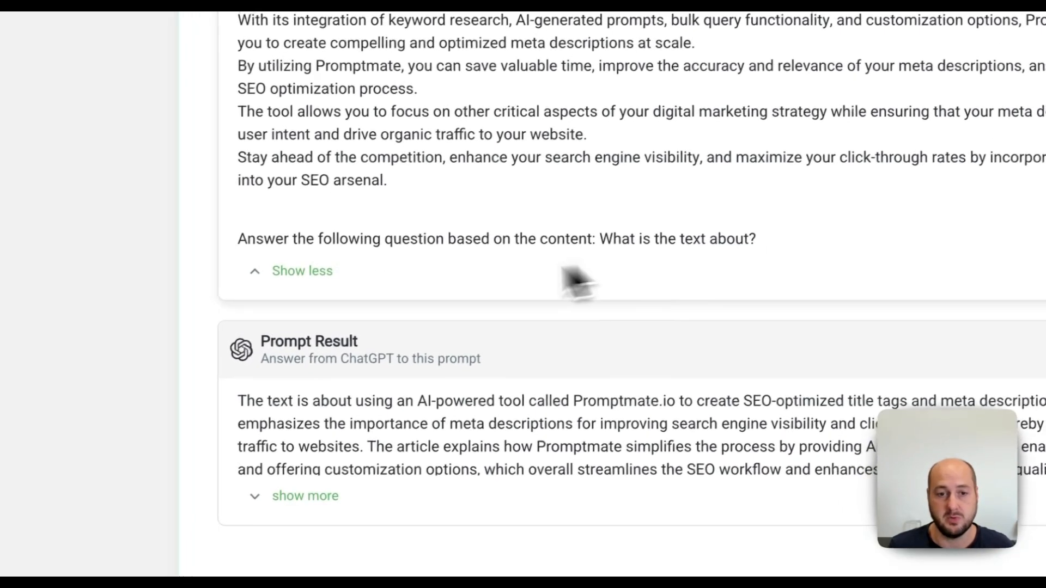
{"action": "left_click", "coordinate": [369, 208]}
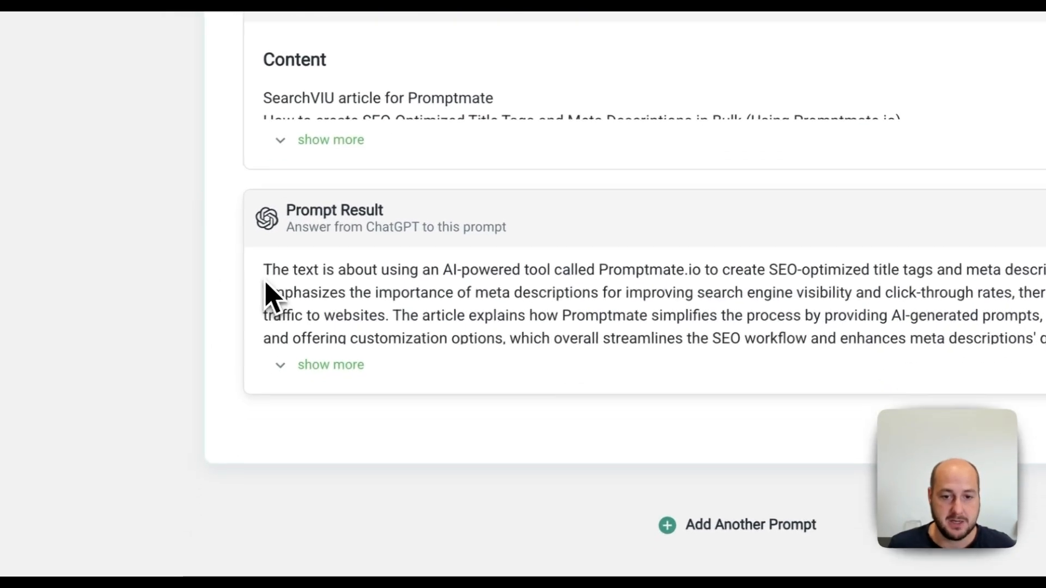
{"action": "left_click_drag", "start_coordinate": [234, 408], "coordinate": [494, 441]}
{"action": "left_click_drag", "start_coordinate": [524, 299], "coordinate": [1027, 373]}
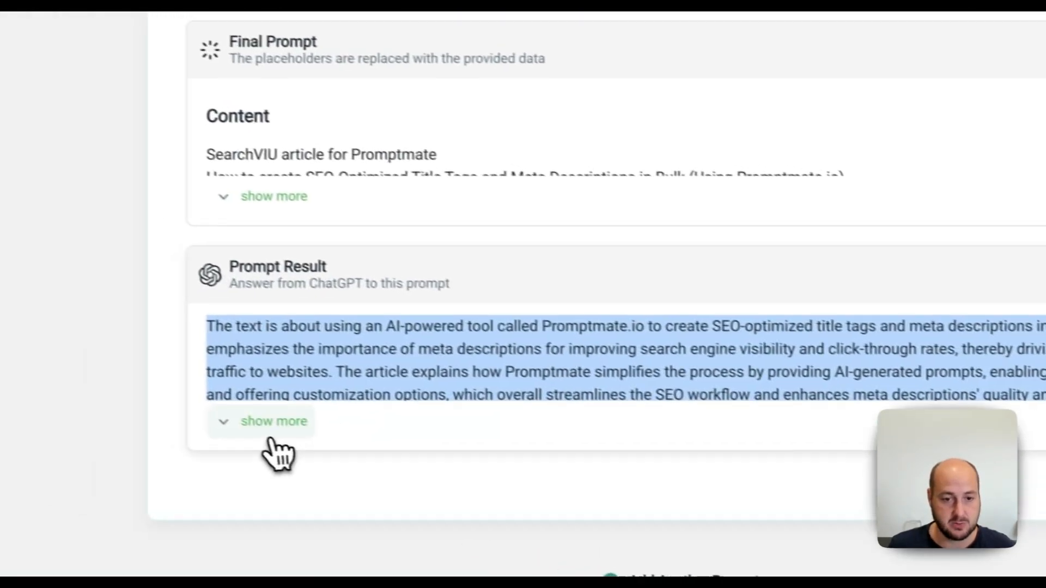
- Examine the expanded ChatGPT answer, and look over the app's input section, Prompt 1 text, AI system and result from start to end
{"action": "left_click", "coordinate": [272, 432]}
{"action": "left_click", "coordinate": [270, 425]}
{"action": "left_click", "coordinate": [581, 350]}
{"action": "scroll", "coordinate": [725, 347], "scroll_direction": "up", "scroll_amount": 3}
{"action": "scroll", "coordinate": [749, 354], "scroll_direction": "up", "scroll_amount": 6}
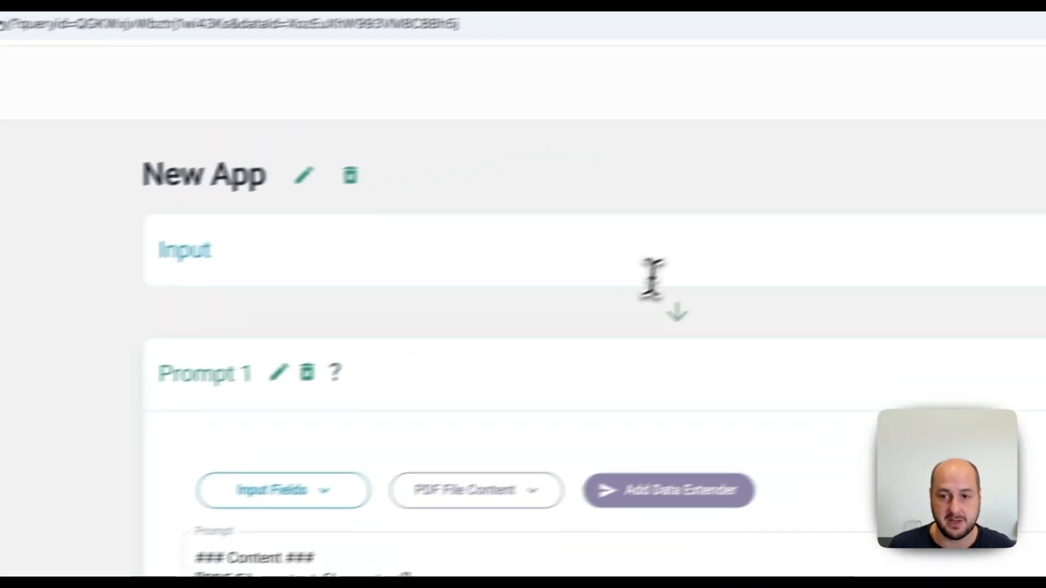
{"action": "scroll", "coordinate": [583, 233], "scroll_direction": "down", "scroll_amount": 2}
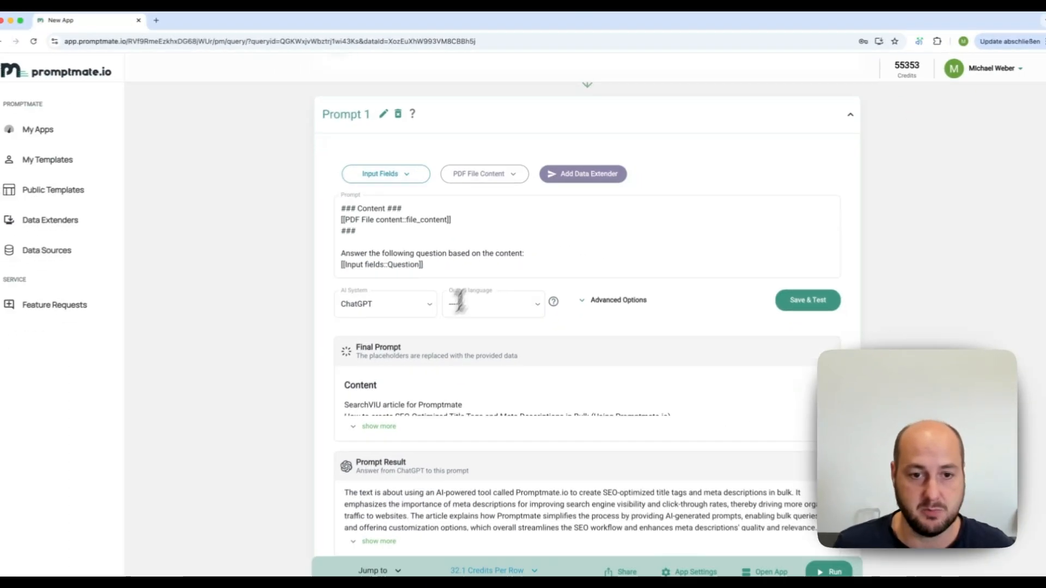
{"action": "scroll", "coordinate": [570, 325], "scroll_direction": "down", "scroll_amount": 3}
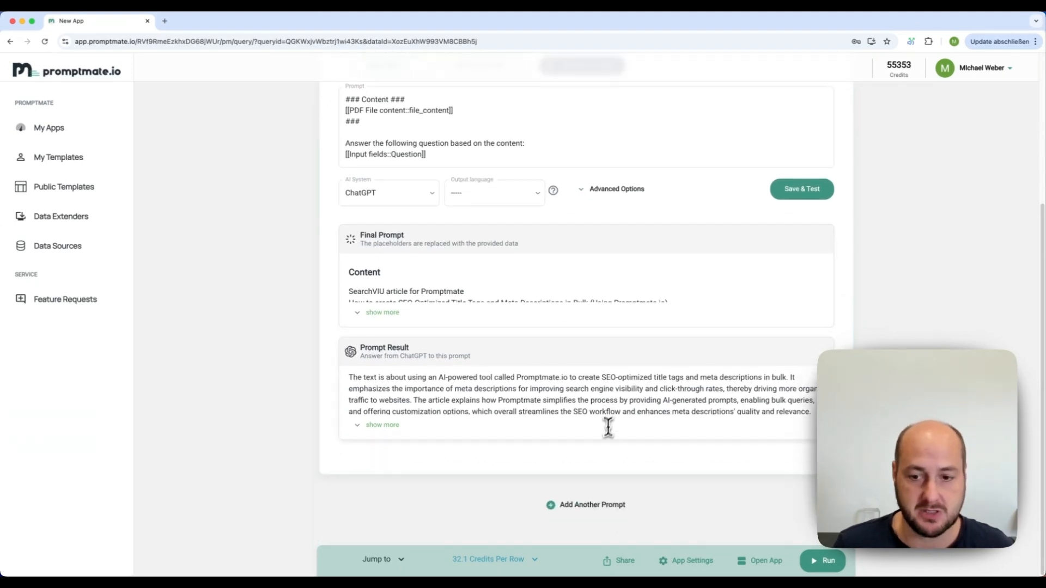
{"action": "scroll", "coordinate": [610, 267], "scroll_direction": "up", "scroll_amount": 6}
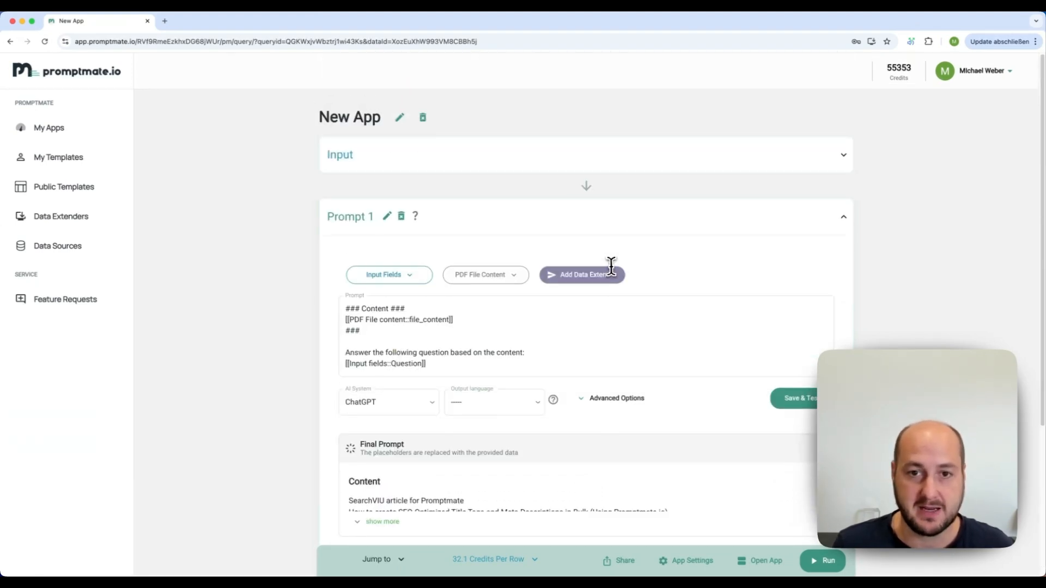
{"action": "scroll", "coordinate": [618, 334], "scroll_direction": "down", "scroll_amount": 6}
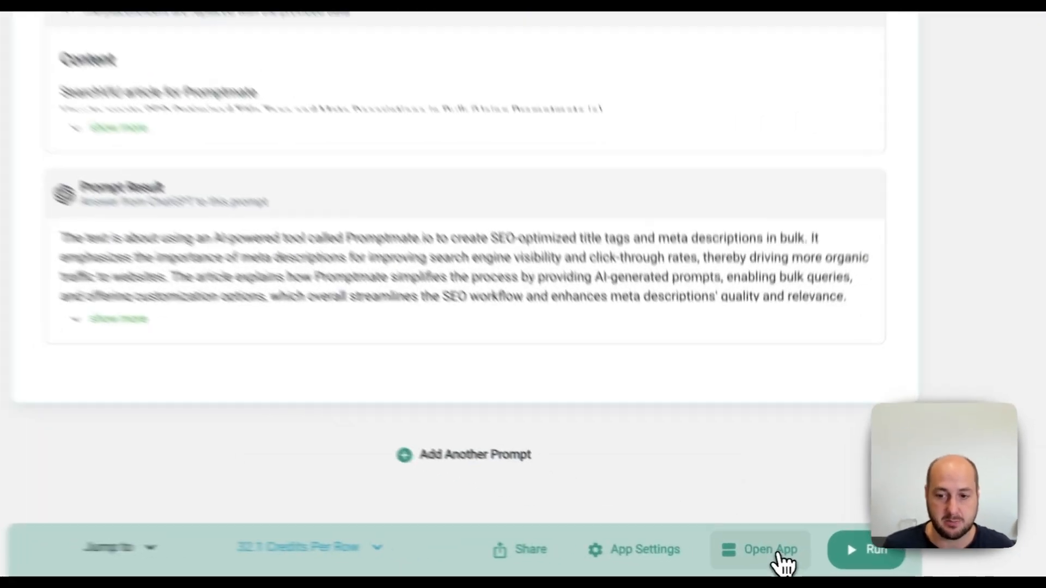
- Open the app's user form and inspect its Question field and PDF file chooser, dismissing the chooser without selecting a file
{"action": "left_click", "coordinate": [766, 561]}
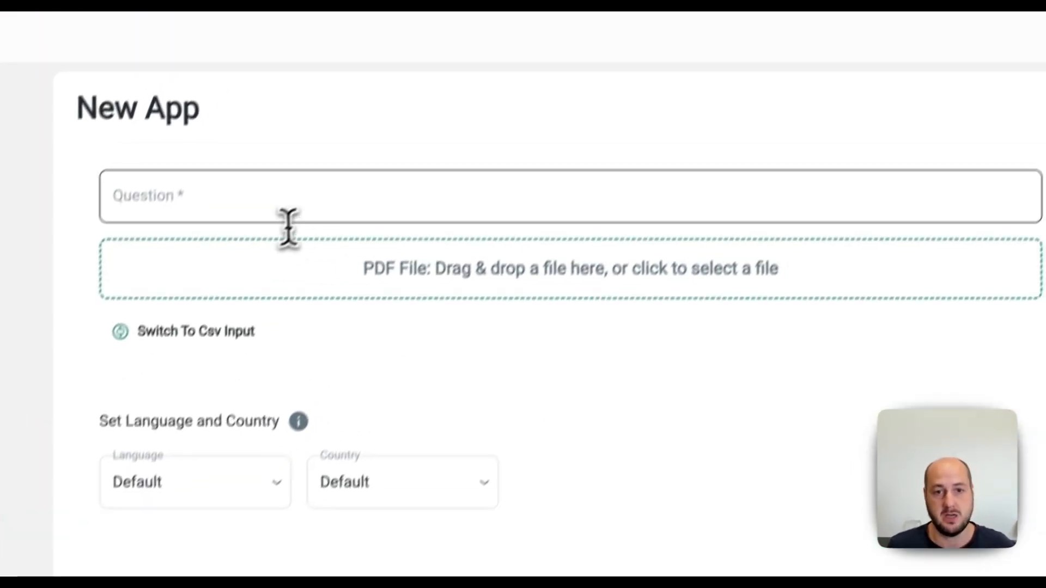
{"action": "left_click", "coordinate": [284, 210]}
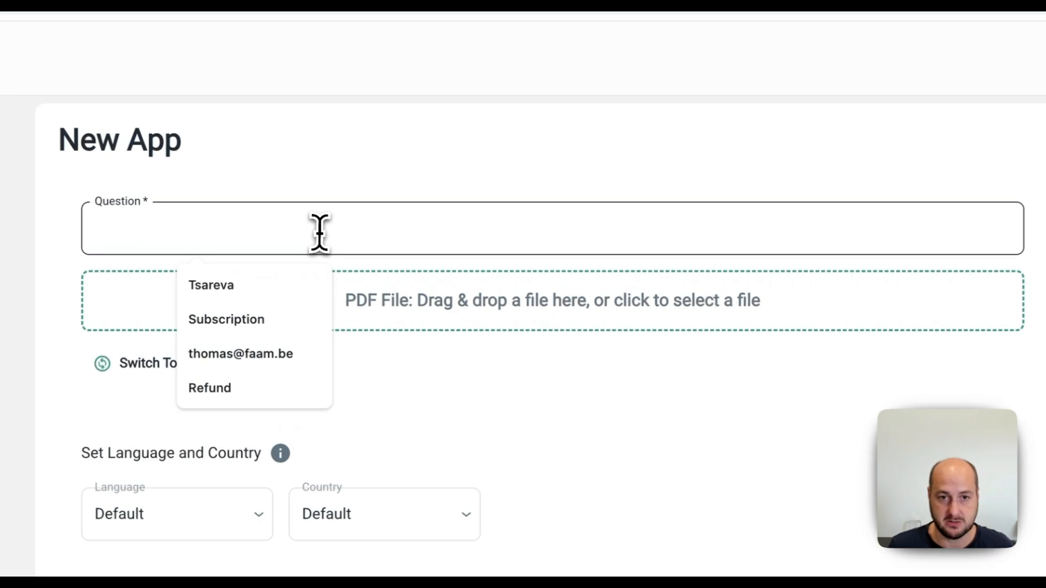
{"action": "left_click", "coordinate": [530, 310]}
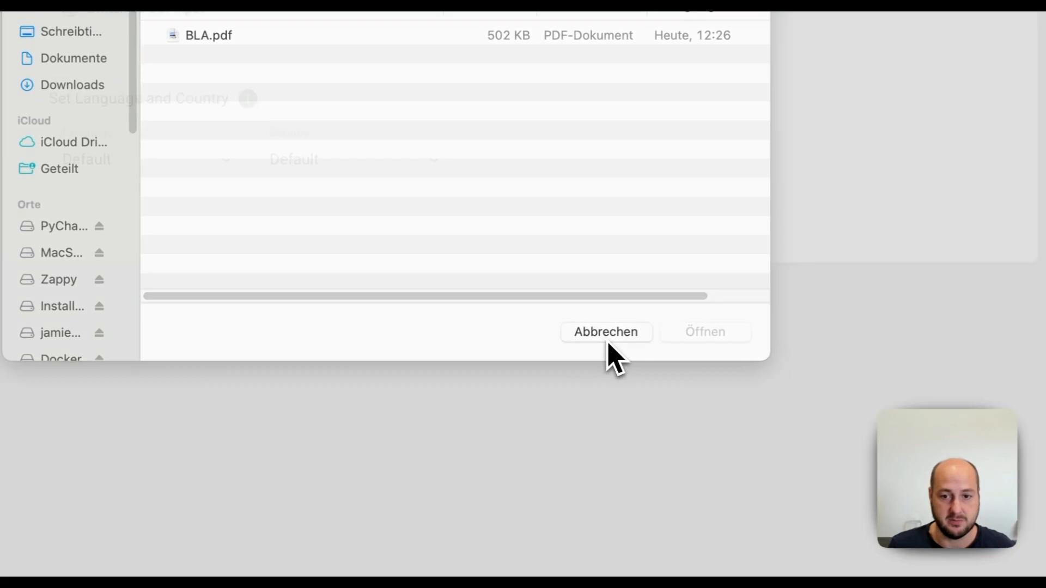
{"action": "left_click", "coordinate": [582, 364]}
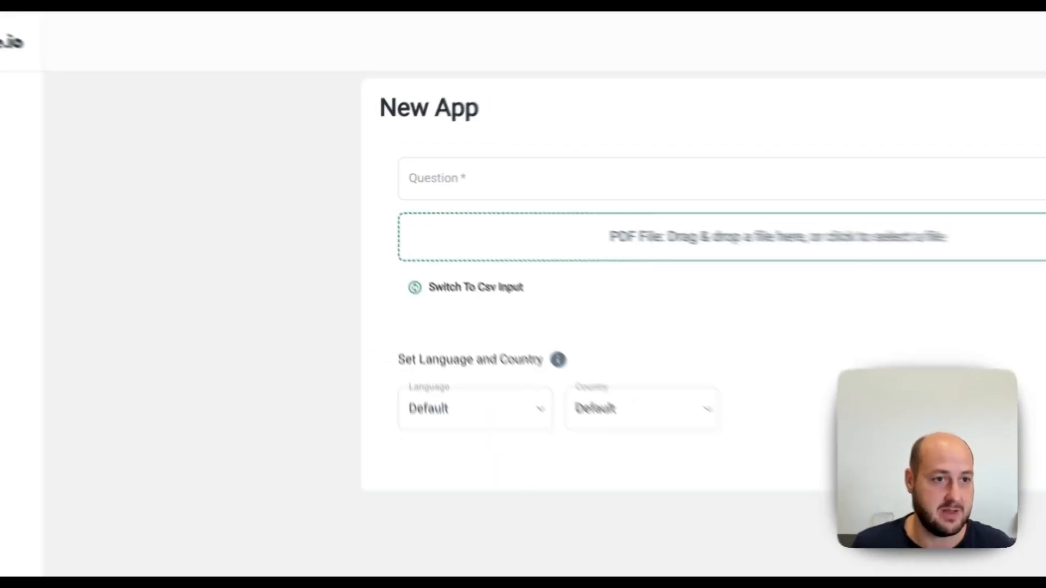